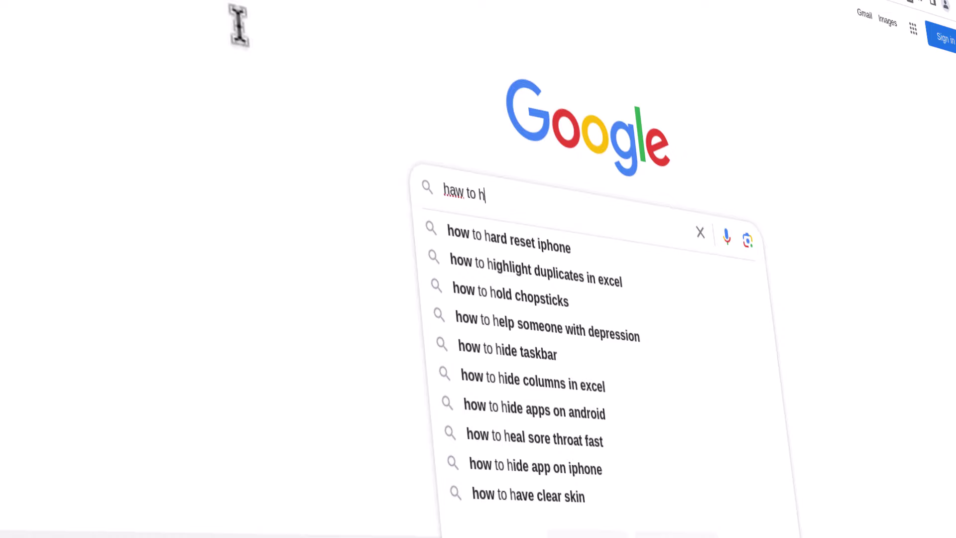
- Search Google for 'ack', which lands on the Disconnected from Internet page
type("ack")
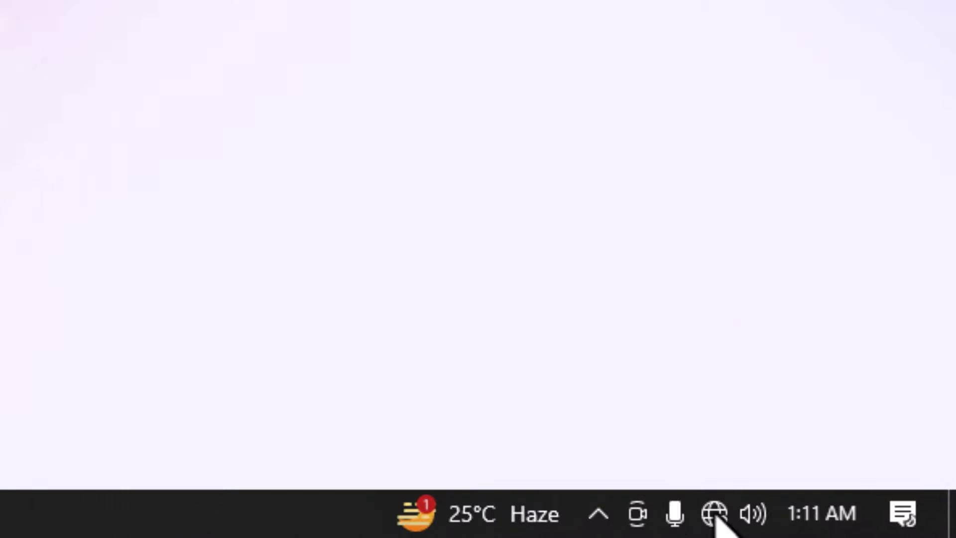
- Submit a security key, shown in plain text, for the Bruhhh Wi-Fi network; it is rejected as incorrect
left_click(867, 529)
left_click(736, 90)
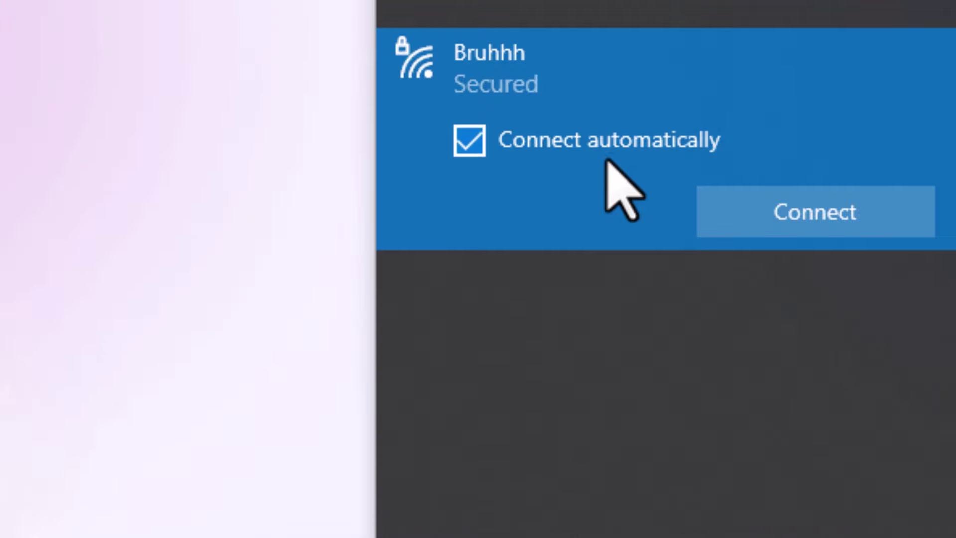
left_click(742, 208)
left_click(904, 192)
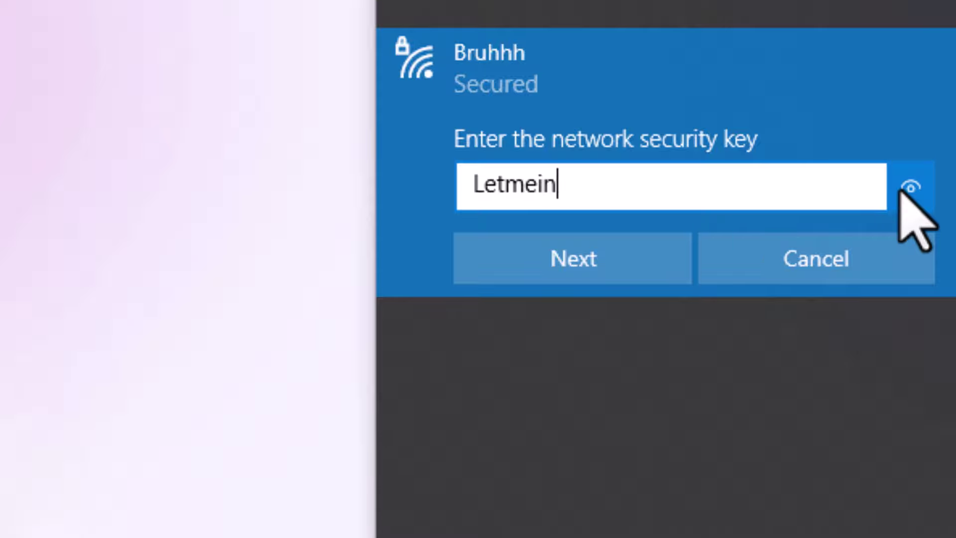
left_click(503, 263)
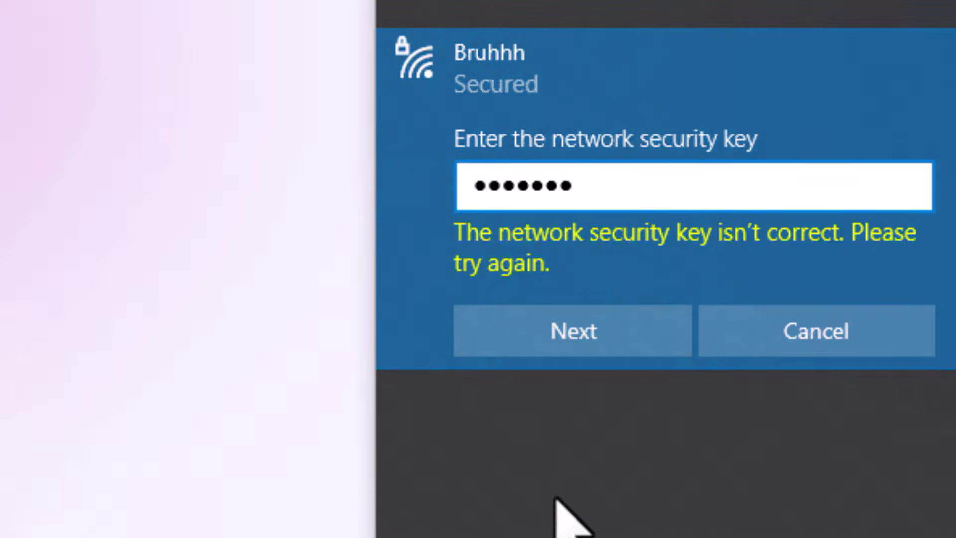
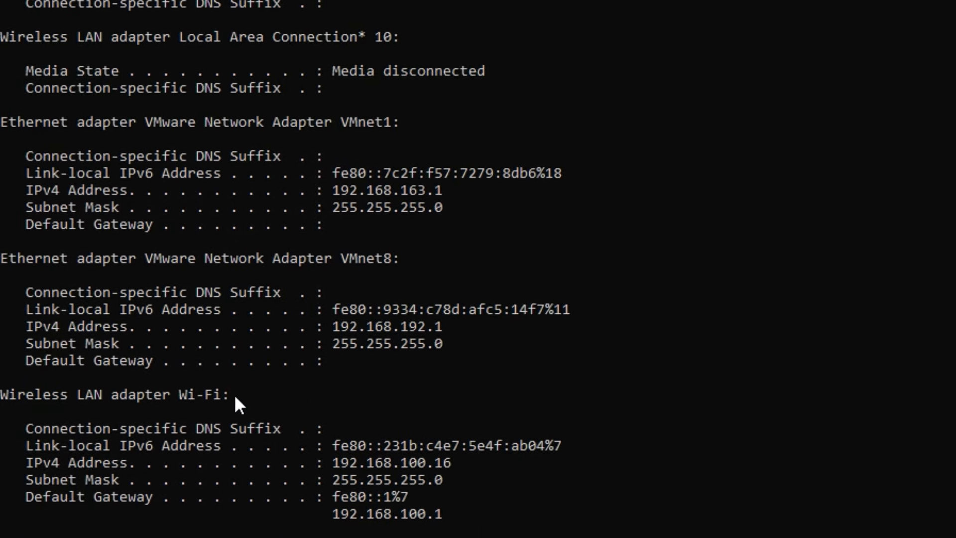
- Mark the Wi-Fi default gateway 192.168.100.1 in ipconfig output and visit the router login fields
left_click_drag(234, 393, 34, 398)
left_click_drag(318, 514, 458, 514)
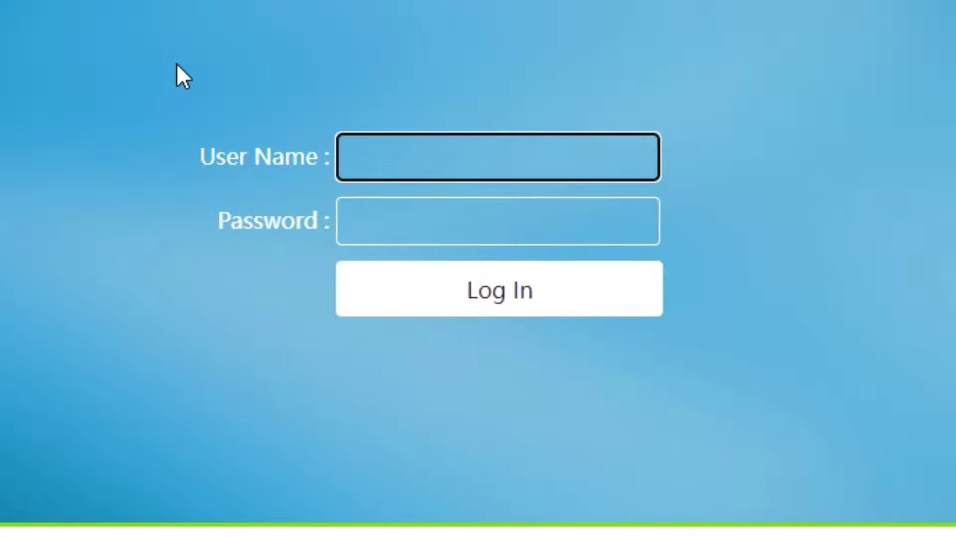
left_click(455, 219)
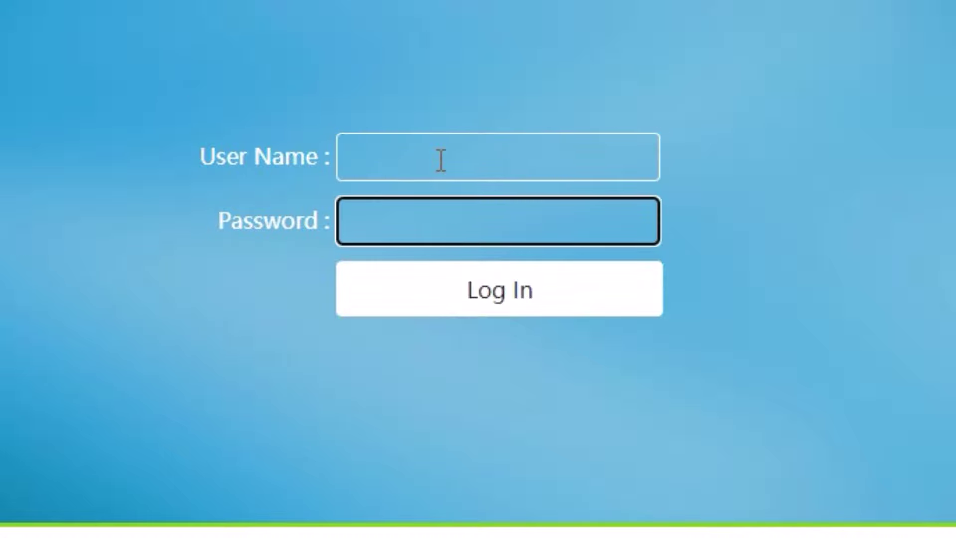
left_click(440, 160)
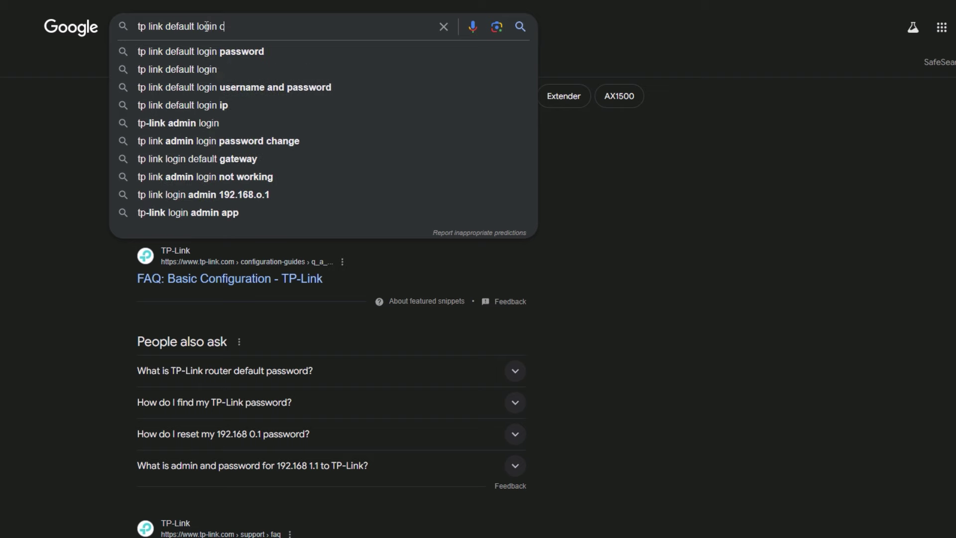
- Search 'tp link default login creds' and highlight the default login 'admin'
type("red")
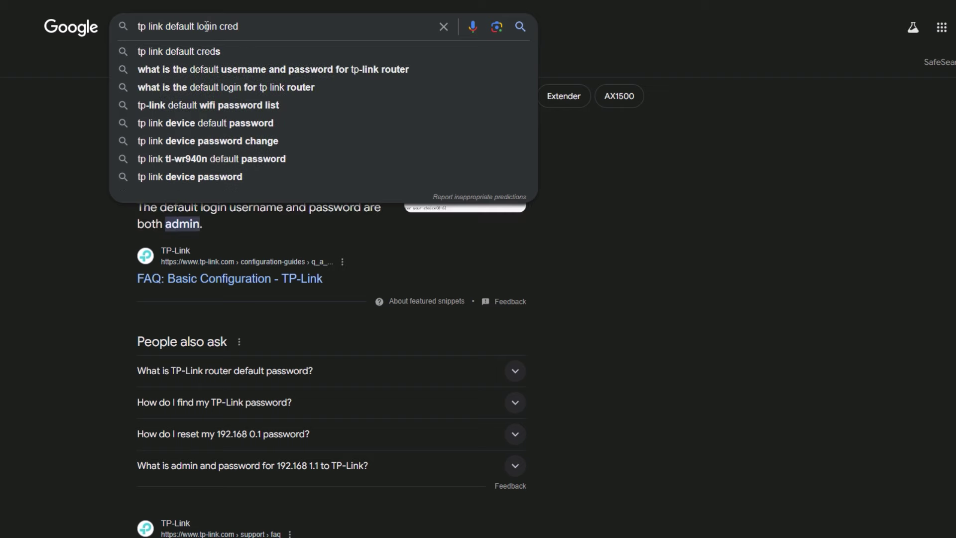
type("s")
key("Return")
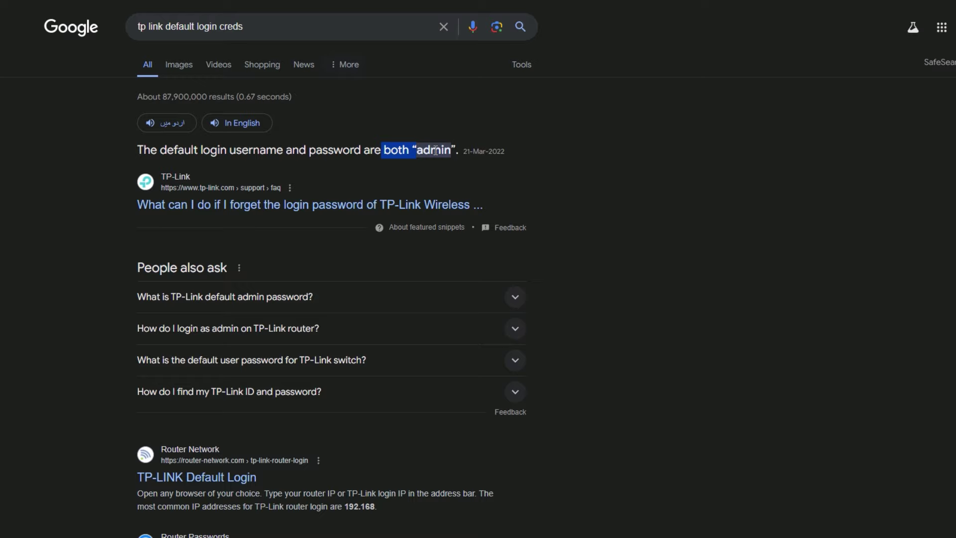
double_click(435, 149)
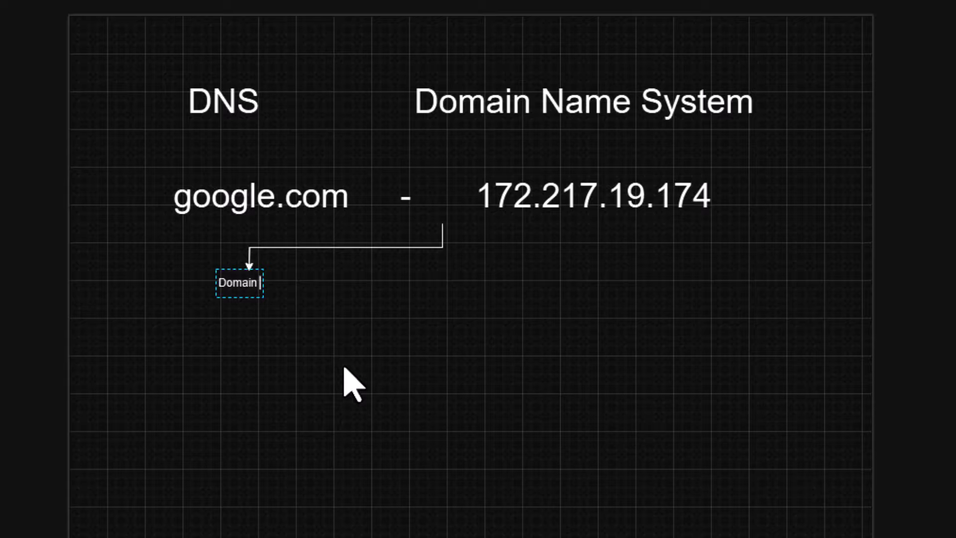
- Add the 'IP address' branch label and place a 'Wi-Fi Network' label below the box
left_click_drag(443, 247, 603, 287)
type("IP address")
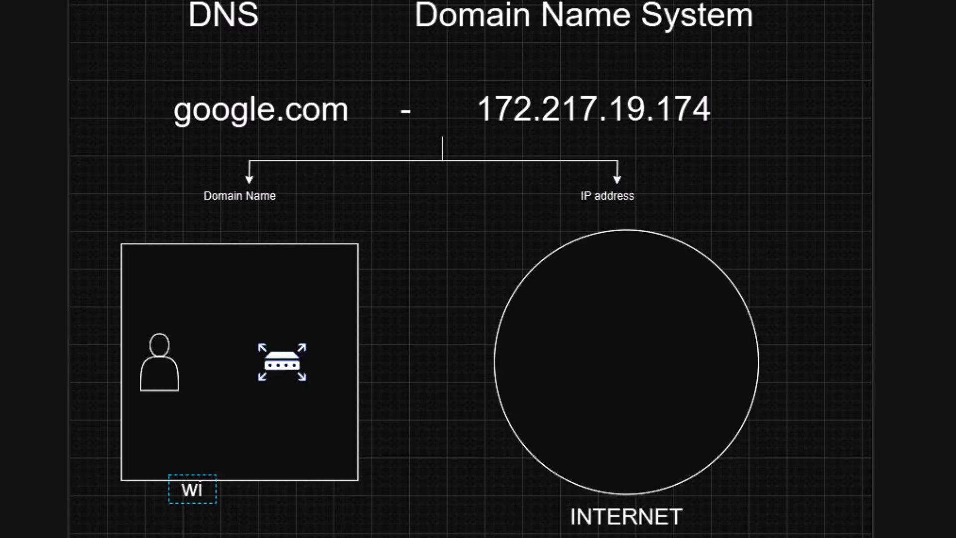
type("-Fi Network")
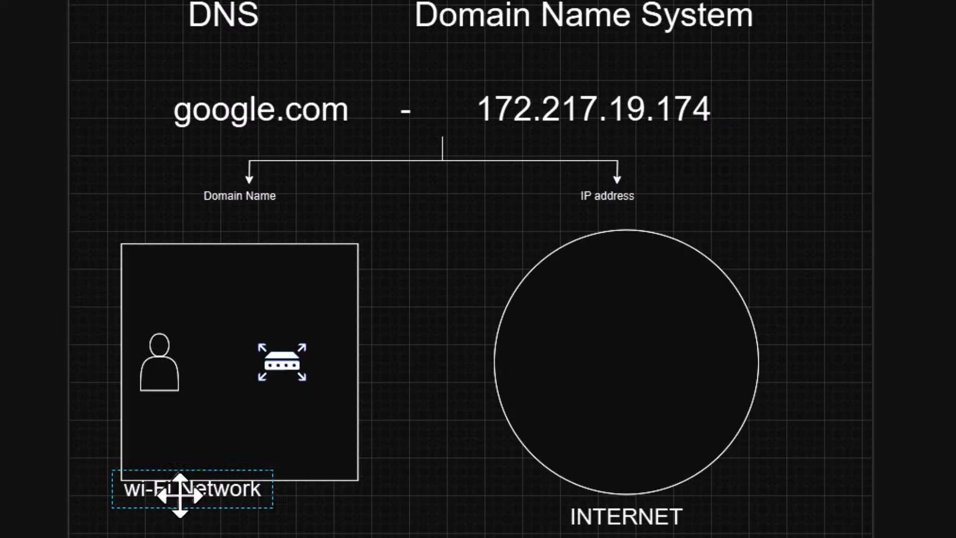
left_click_drag(181, 501, 234, 516)
key("Escape")
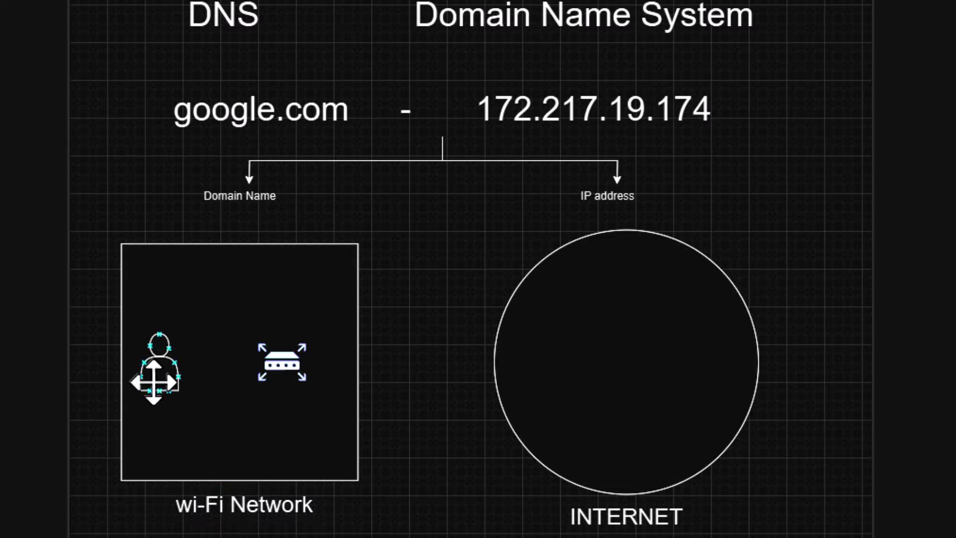
- Connect the person icon to the router with an arrow inside the Wi-Fi box
left_click(219, 312)
left_click(155, 379)
mouse_move(206, 361)
left_click_drag(206, 362, 267, 362)
left_click(266, 420)
key("Escape")
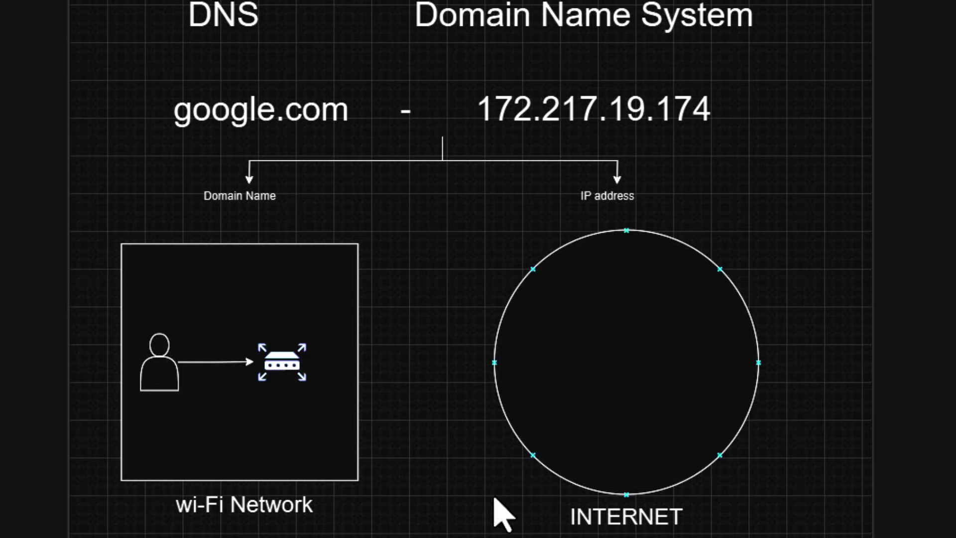
- Link the Wi-Fi box to the INTERNET circle and add two more people connected to the router
left_click(349, 366)
left_click_drag(386, 362, 485, 362)
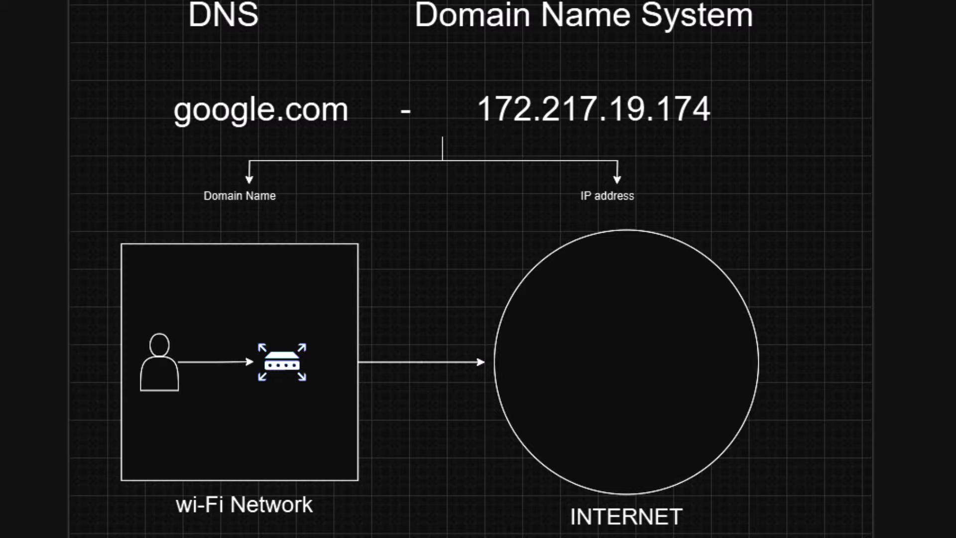
left_click_drag(159, 362, 171, 277)
left_click(174, 458)
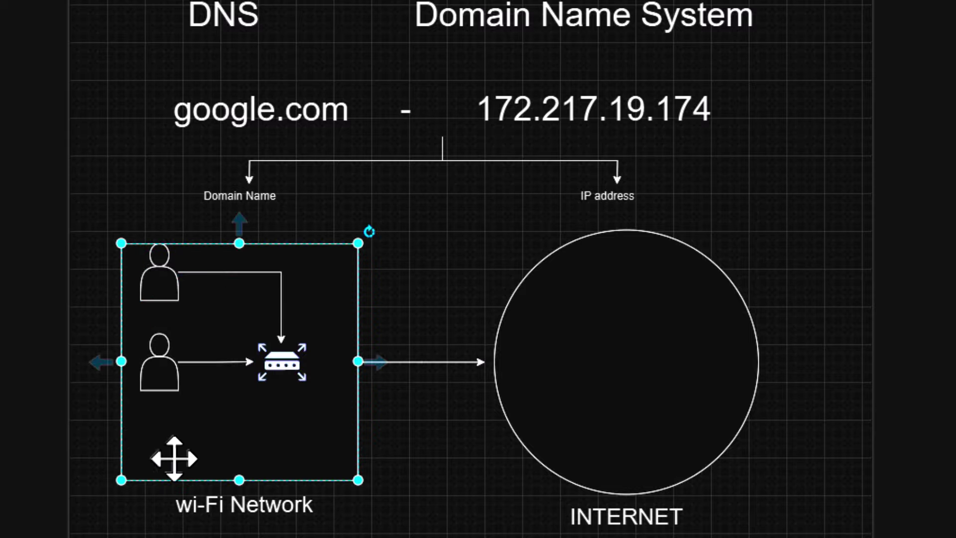
left_click(454, 362)
mouse_move(159, 403)
left_mouse_down()
mouse_move(166, 458)
mouse_move(285, 406)
left_mouse_up()
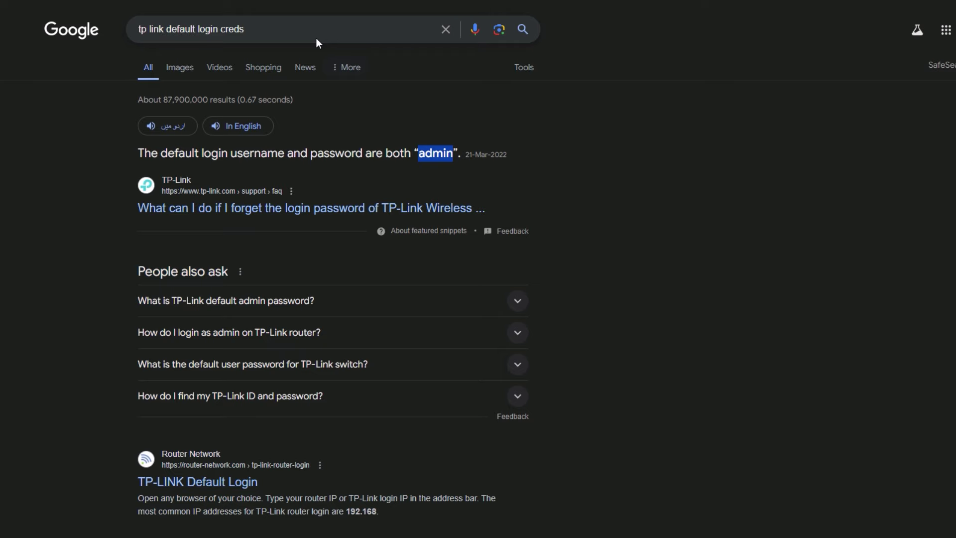
- Search Google for 'open dns' and open the OpenDNS homepage result
double_click(311, 33)
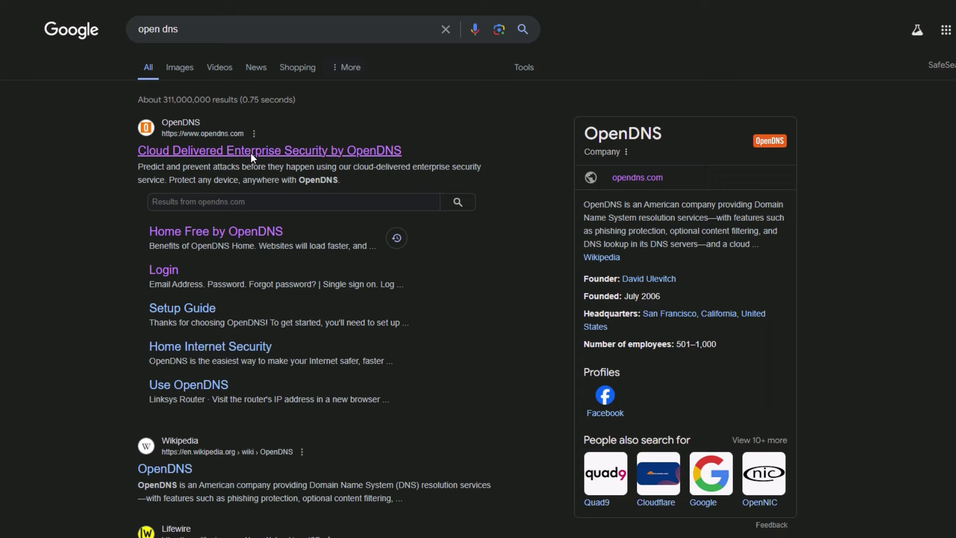
left_click(250, 154)
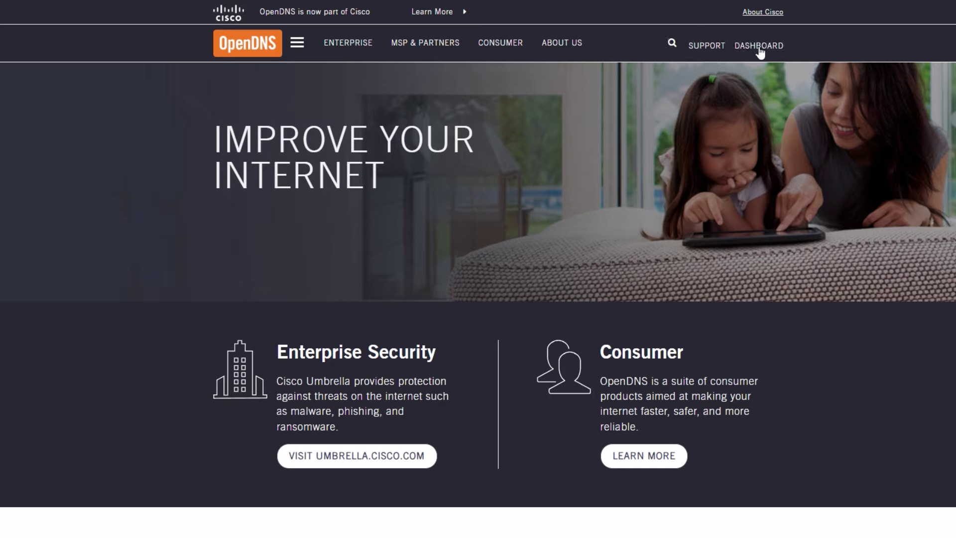
- Open the Umbrella dashboard, check the Active Networks count, and go to Deployments > Networks
left_click(760, 46)
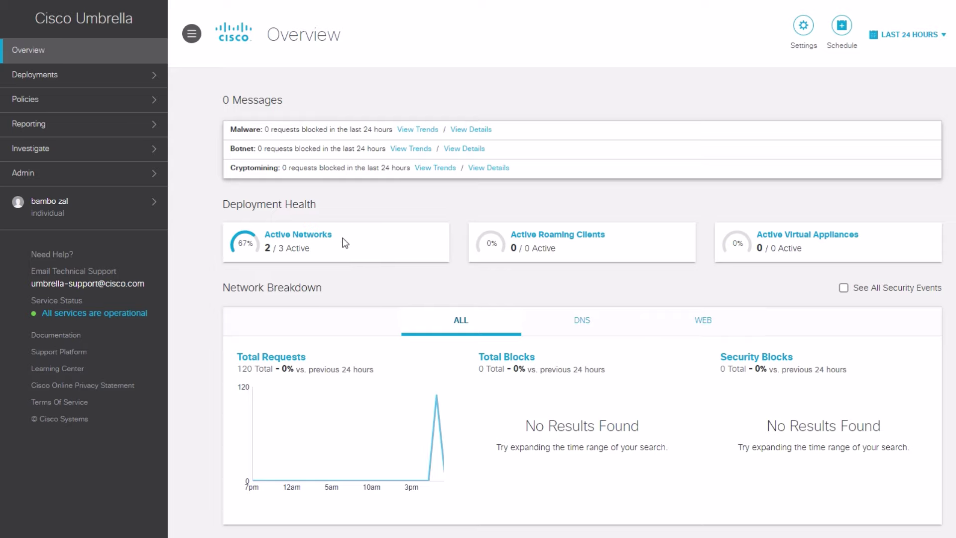
left_click_drag(342, 240, 241, 244)
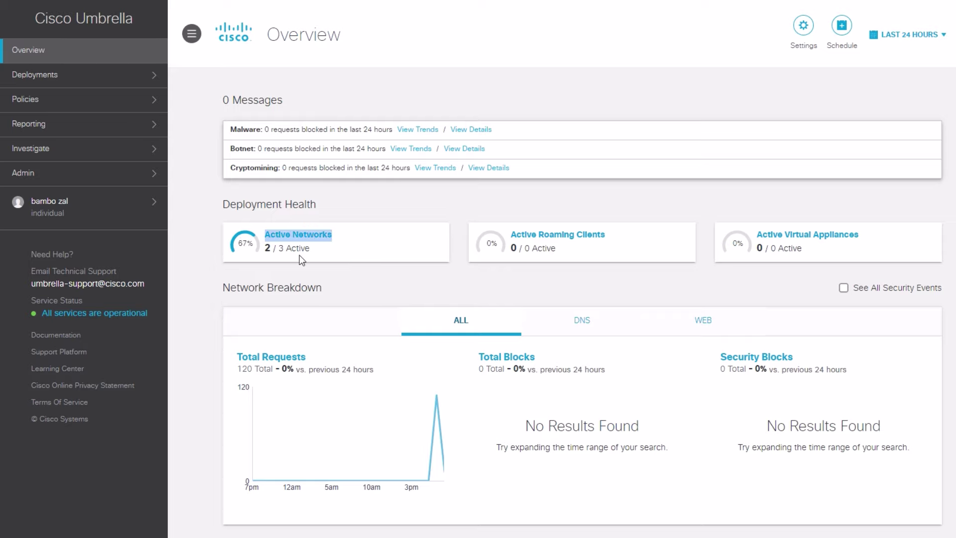
left_click(191, 317)
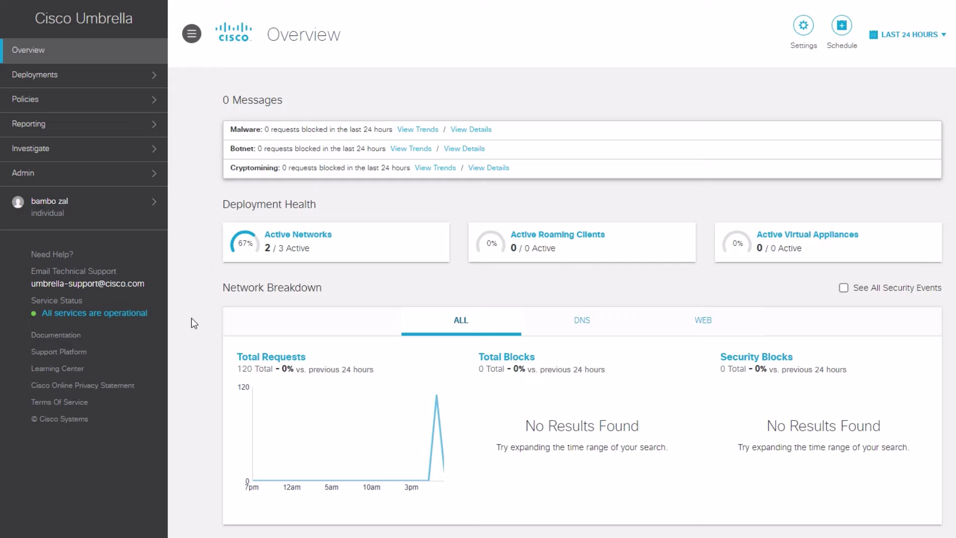
left_click(98, 84)
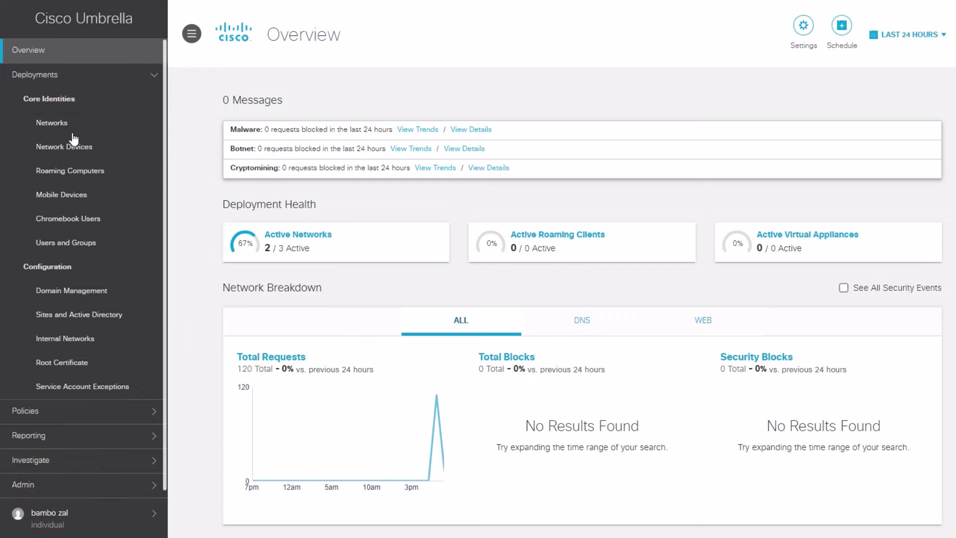
left_click(69, 133)
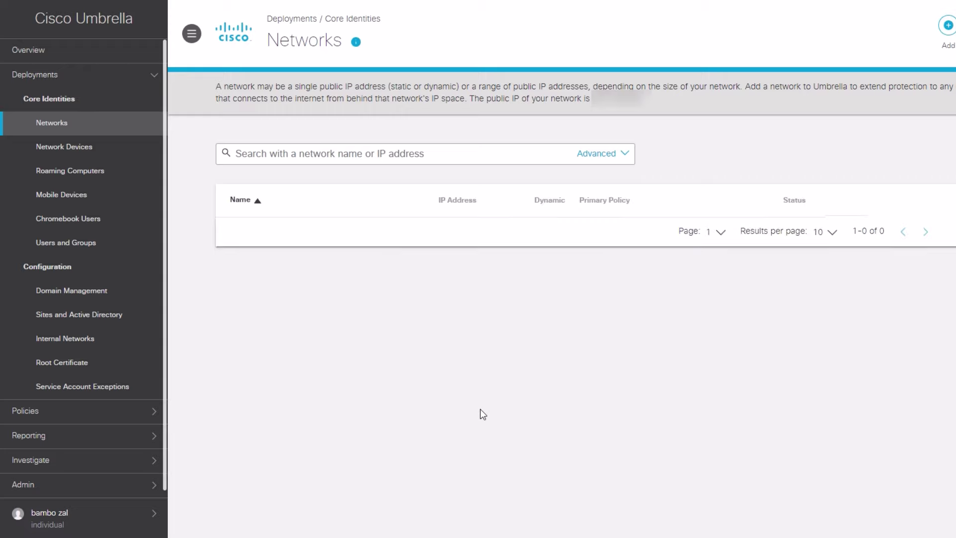
- Open Add a new network and copy 208.67.220.220 into the router's primary DNS field
left_click(948, 27)
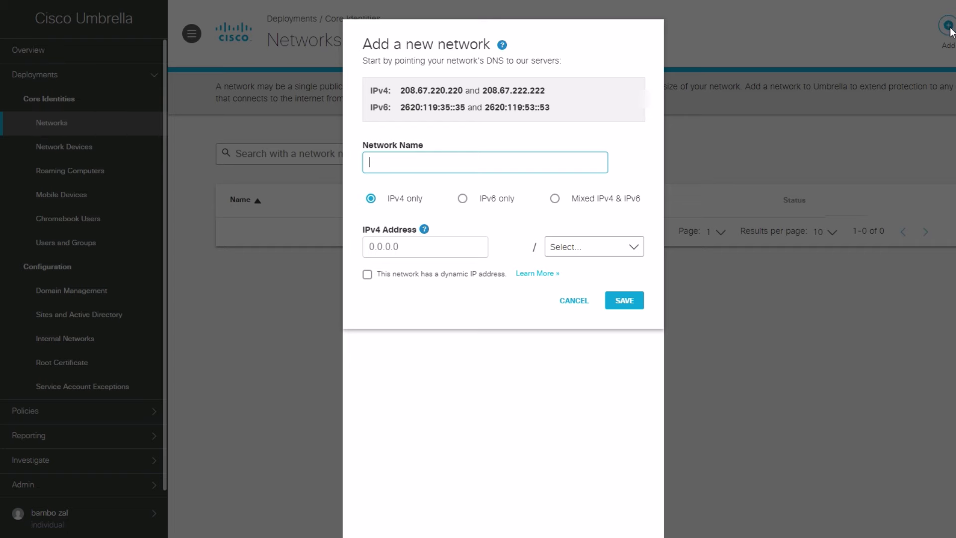
left_click_drag(439, 69, 462, 68)
right_click(451, 68)
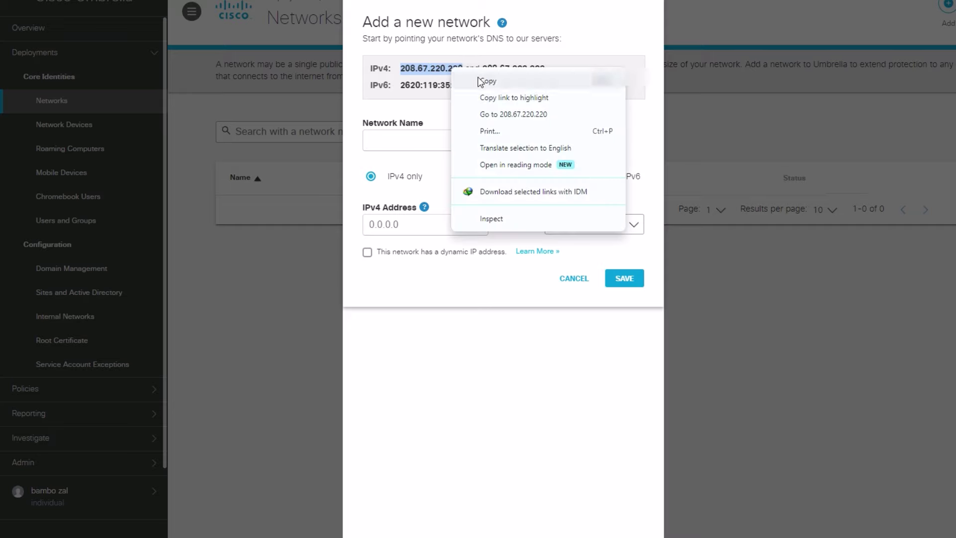
left_click(483, 82)
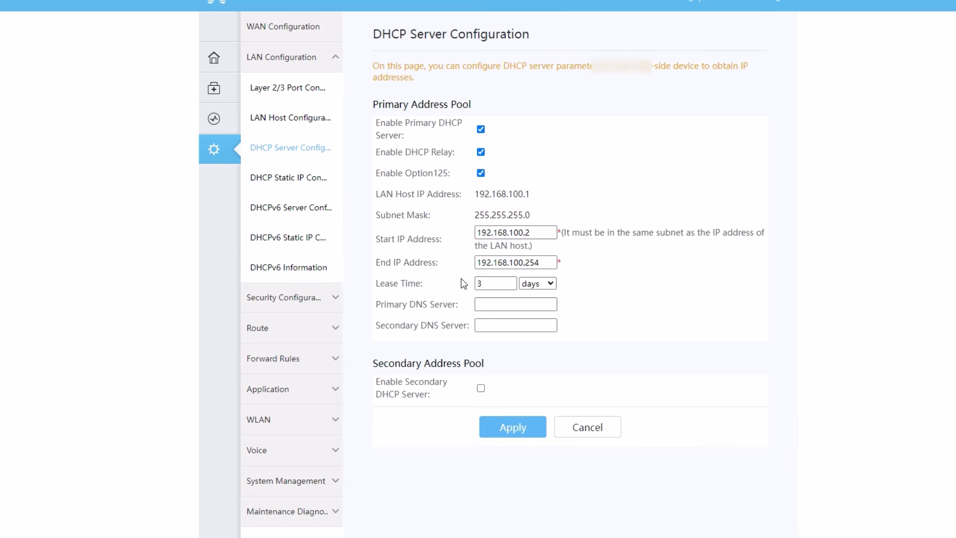
left_click(495, 290)
key("ctrl+v")
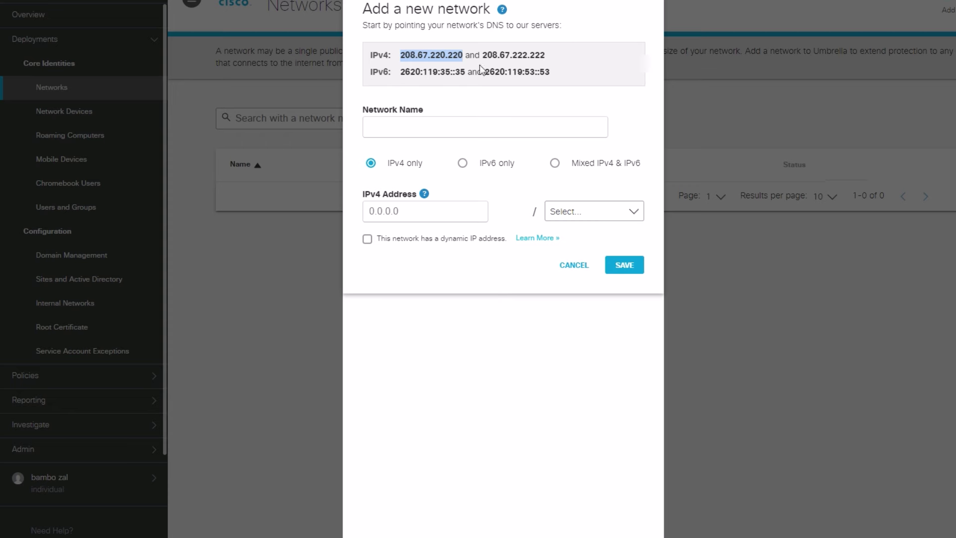
- Copy 208.67.222.222 into the router's secondary DNS field and apply the settings
left_click_drag(483, 55, 545, 56)
right_click(528, 56)
left_click(559, 69)
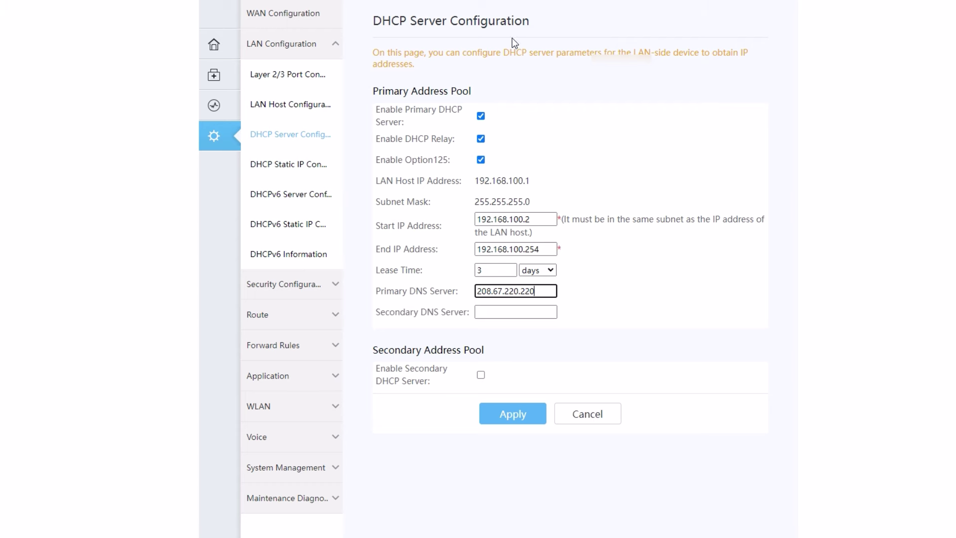
left_click(529, 312)
key("ctrl+v")
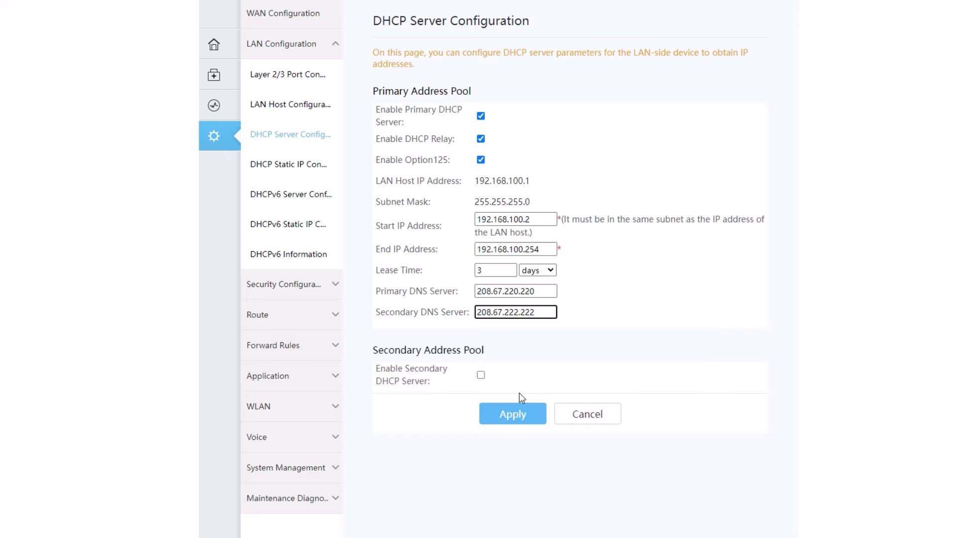
left_click(521, 418)
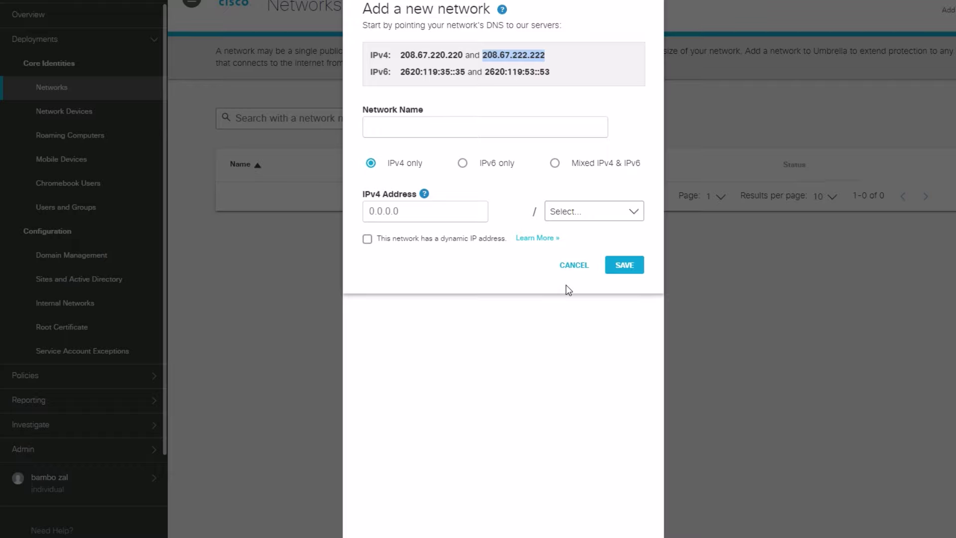
- Name the new IPv4-only network Hackitron, then return to Overview showing 2 / 3 active
left_click(401, 127)
type("Hackitron")
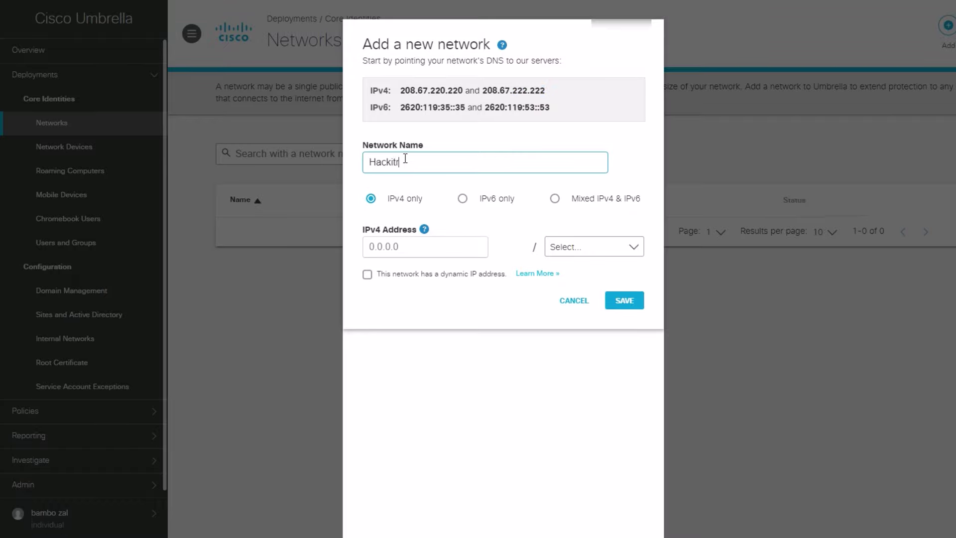
left_click(451, 214)
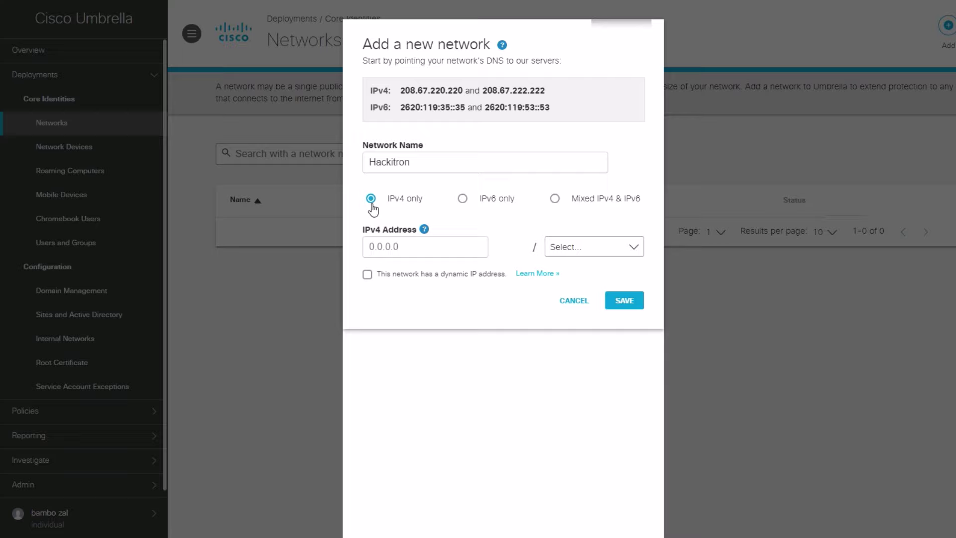
left_click(413, 250)
left_click(156, 129)
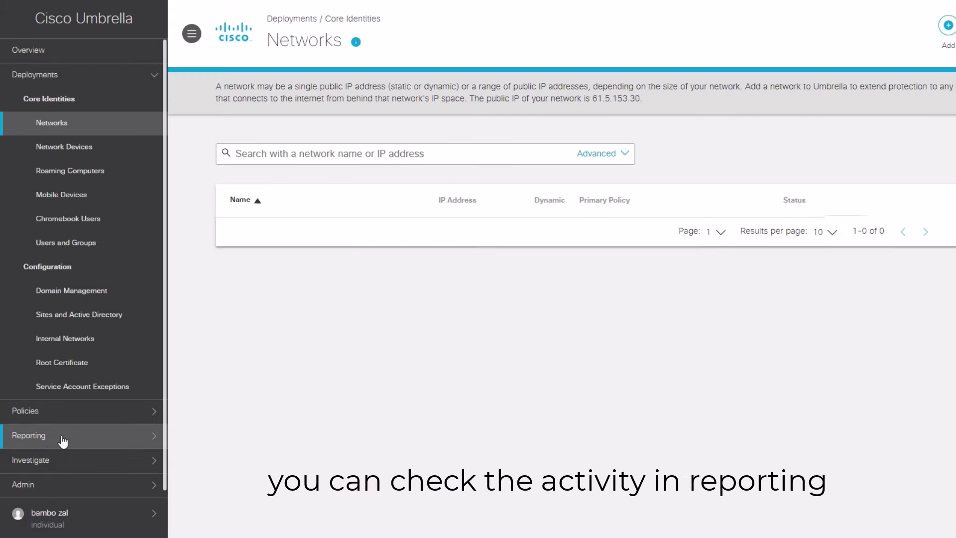
- Open Reporting > Activity Search and filter the activity to *.youtube.com
left_click(42, 438)
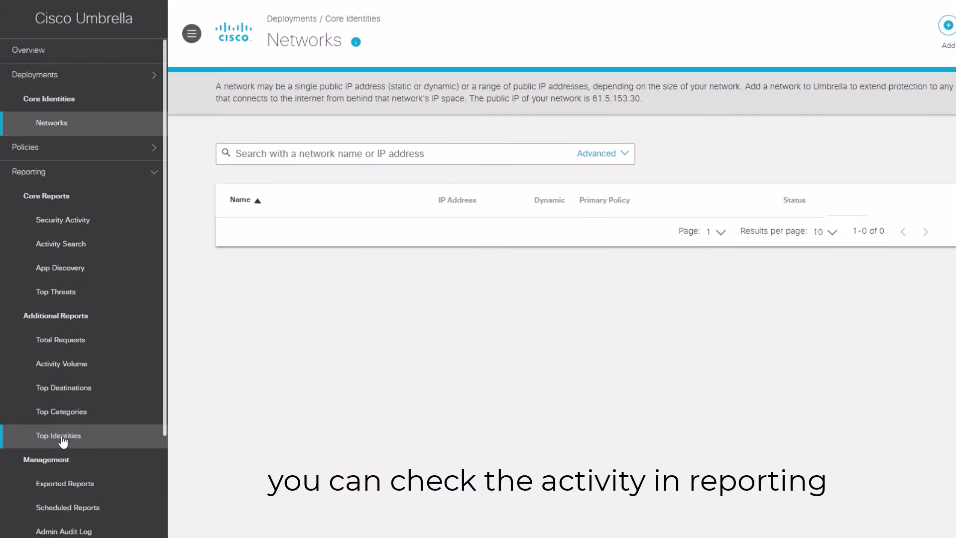
left_click(79, 247)
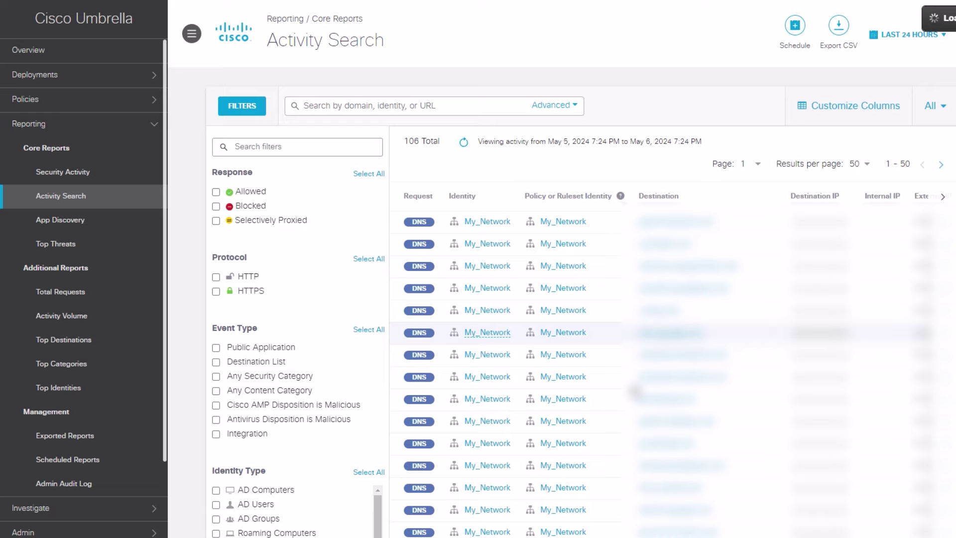
left_click(367, 106)
type("*.youtube.com")
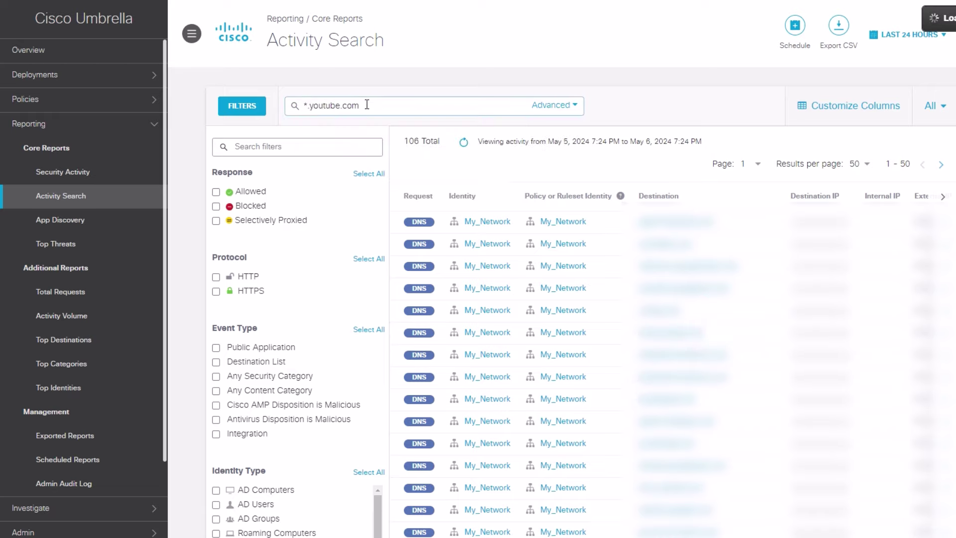
key("Return")
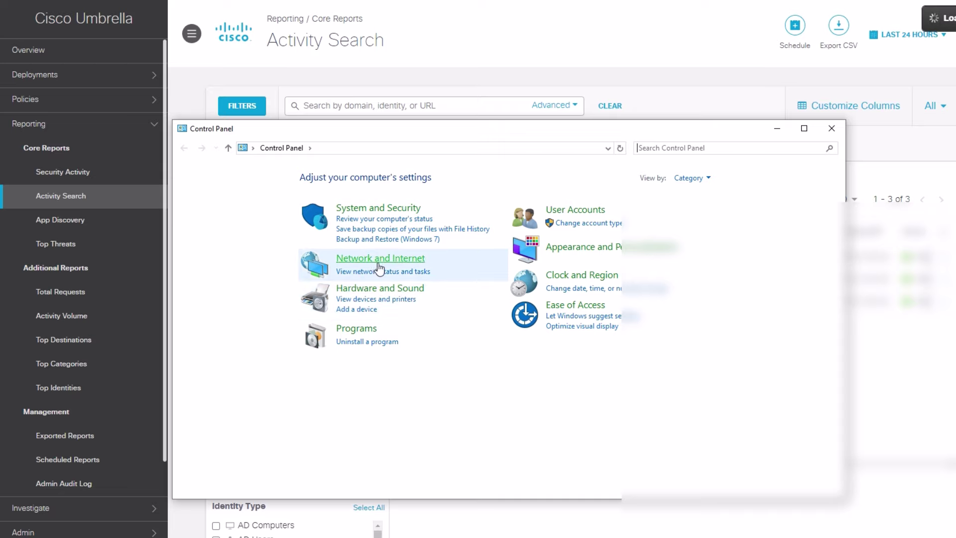
- Navigate through Network and Sharing Center to the Wi-Fi adapter's IPv4 properties
left_click(377, 261)
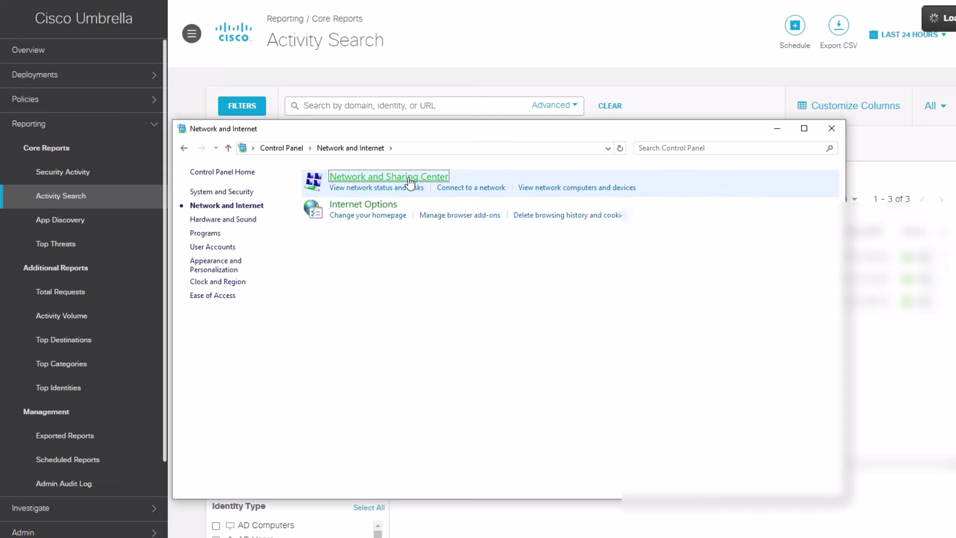
left_click(409, 179)
left_click(577, 215)
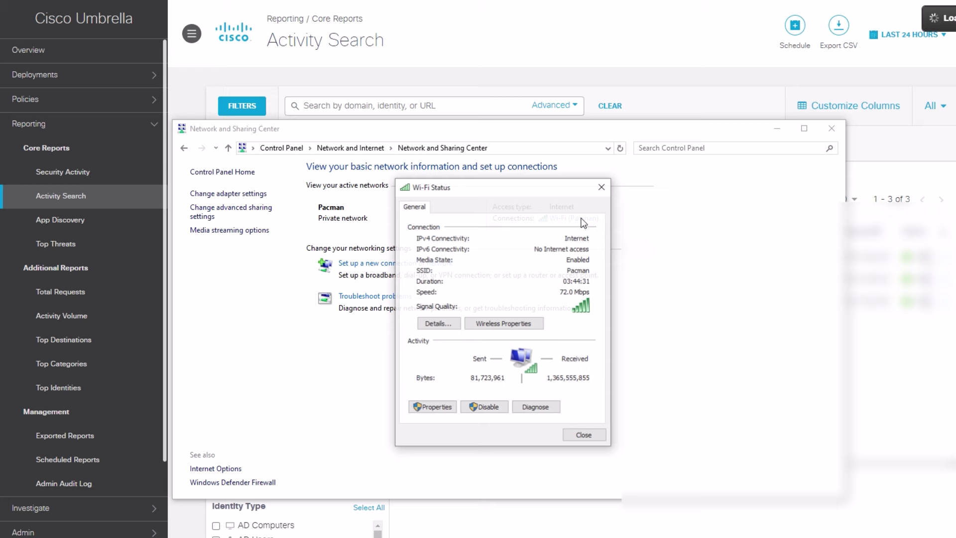
left_click(431, 408)
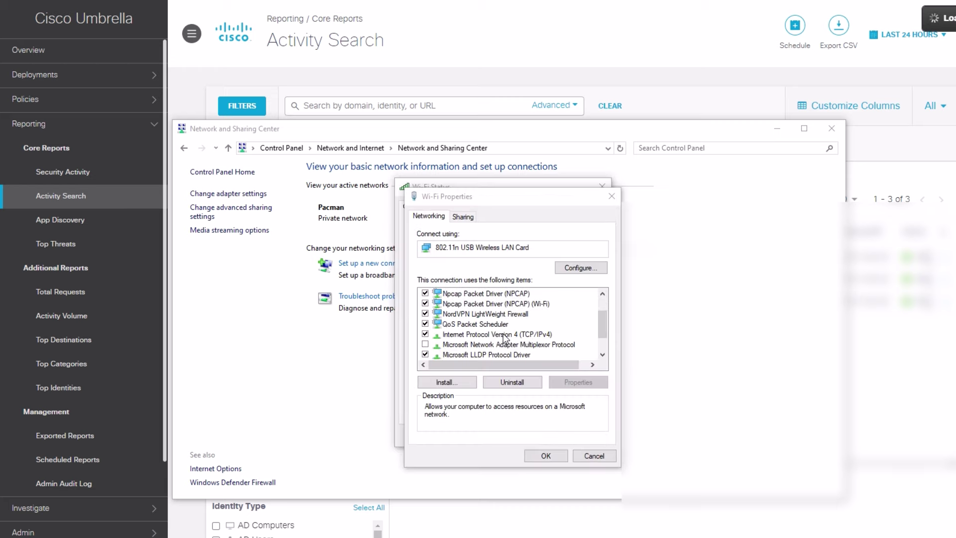
scroll(505, 338, "down", 1)
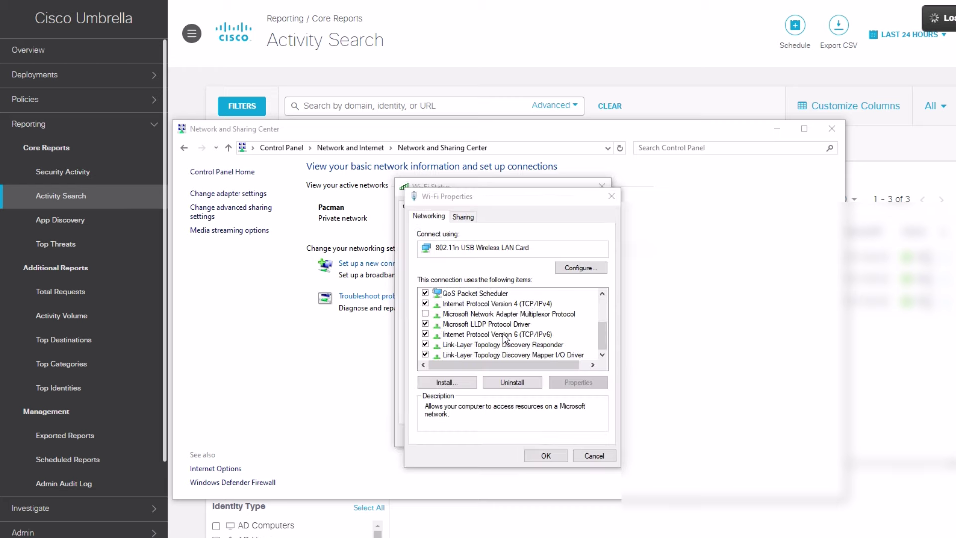
double_click(488, 304)
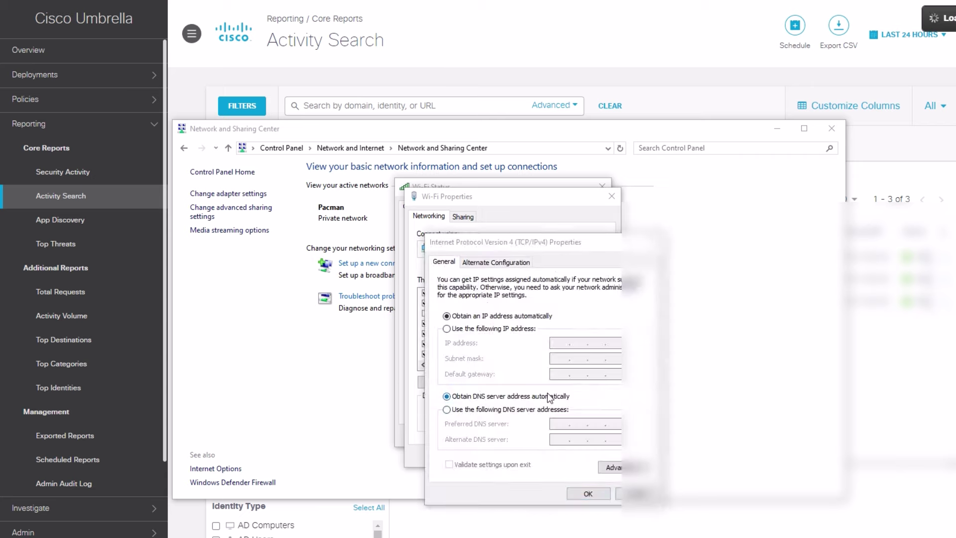
- Set the DNS servers manually to 8.8.8.8 and 1.1.1.1 and confirm
left_click(447, 409)
type("8.8..")
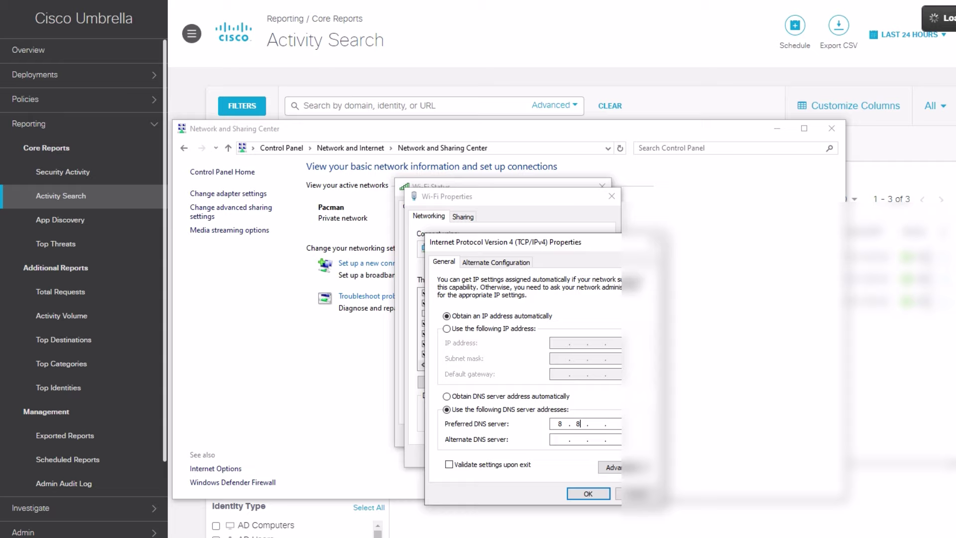
type("8.8")
type("1.1.1.1")
key("Return")
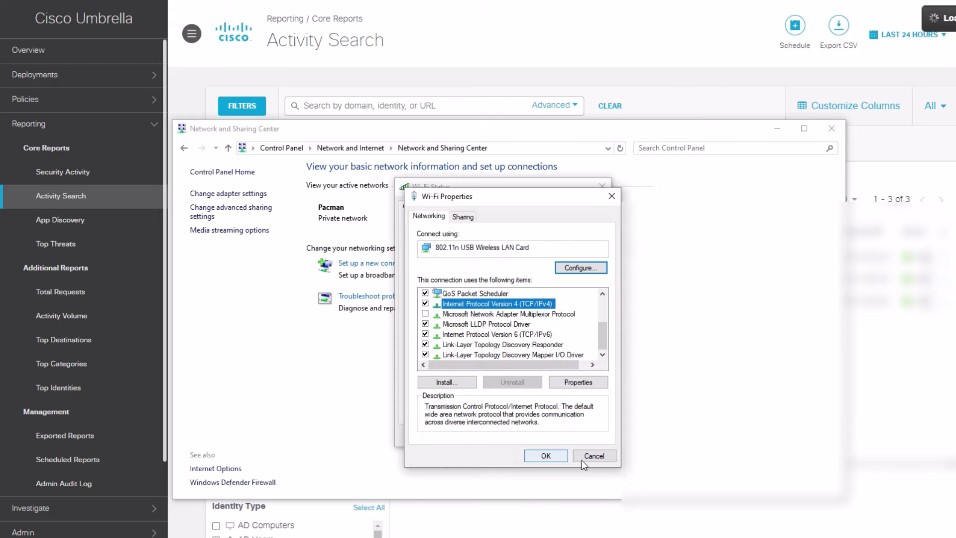